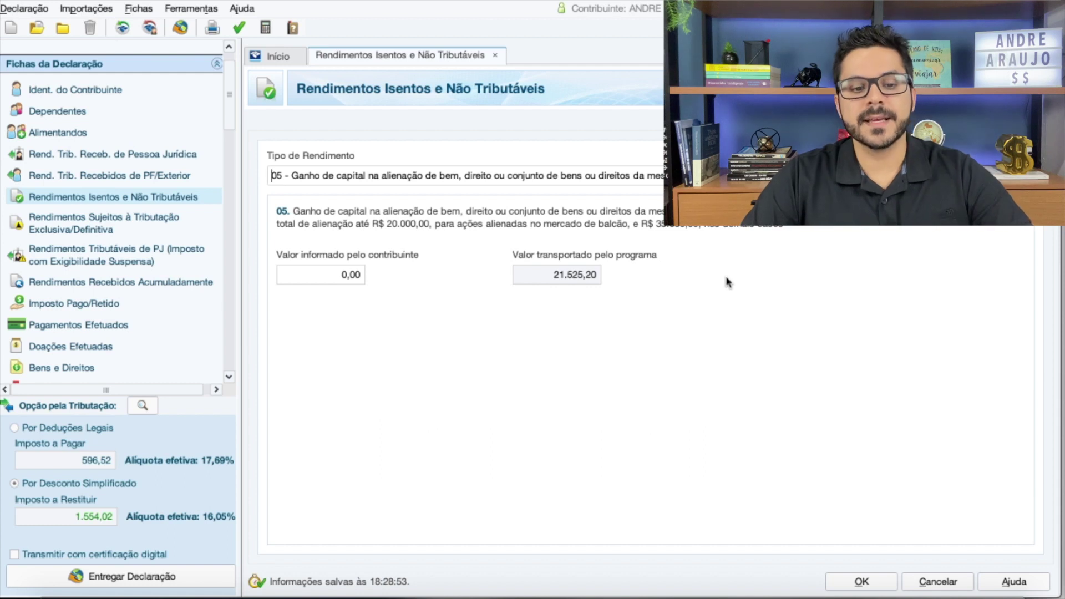
# Switch from IRPF 2021 to GCAP 2020's Direitos/Bens Móveis list of 19 entries
pyautogui.click(326, 278)
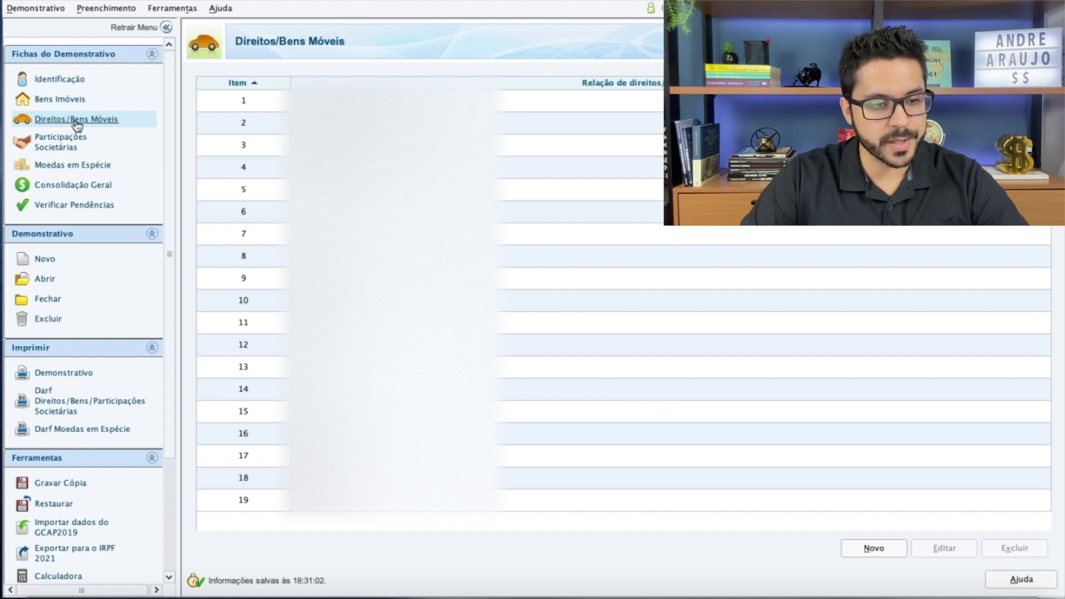
# Add a BITCOINS asset acquired in Brazil on 01/01/2020 for 30000, not publicly registered
pyautogui.click(872, 548)
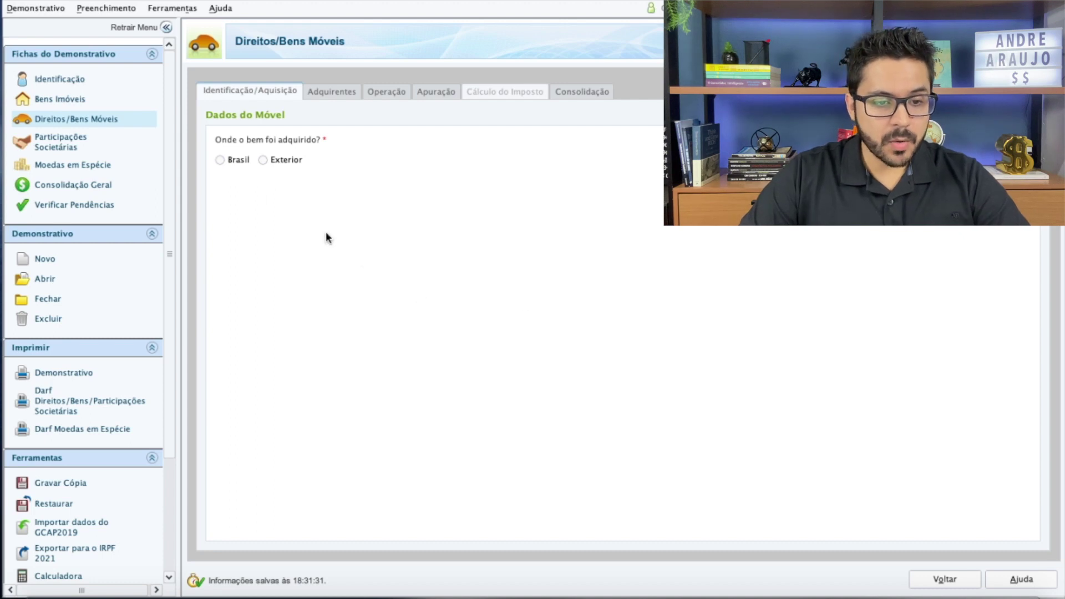
pyautogui.click(220, 160)
pyautogui.click(261, 219)
pyautogui.write('BI')
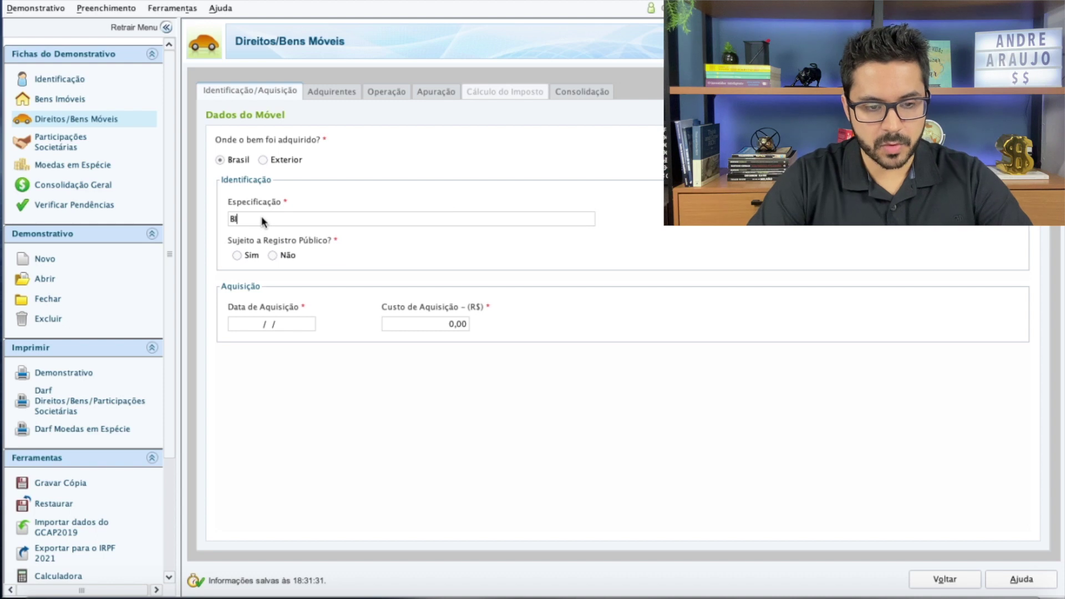
pyautogui.write('TCOINS')
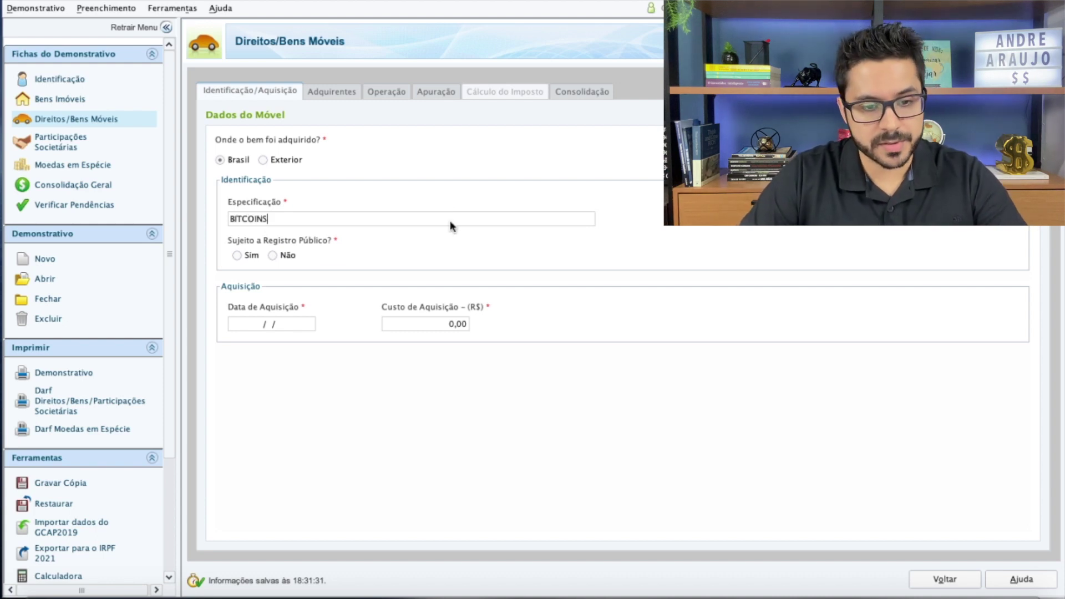
pyautogui.click(275, 256)
pyautogui.click(274, 272)
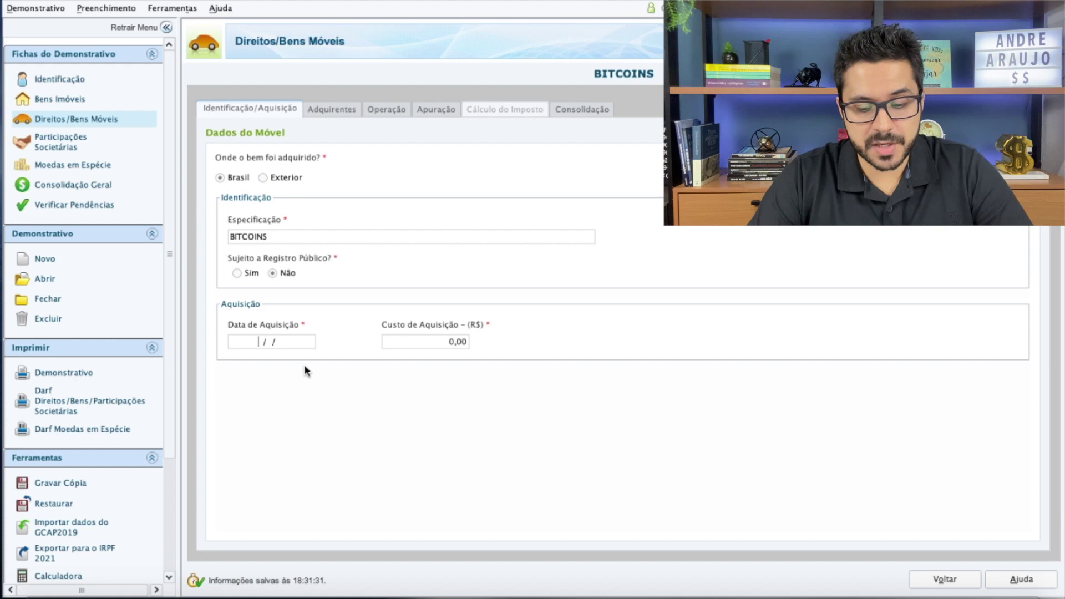
pyautogui.write('01/01/2020')
pyautogui.press('Tab')
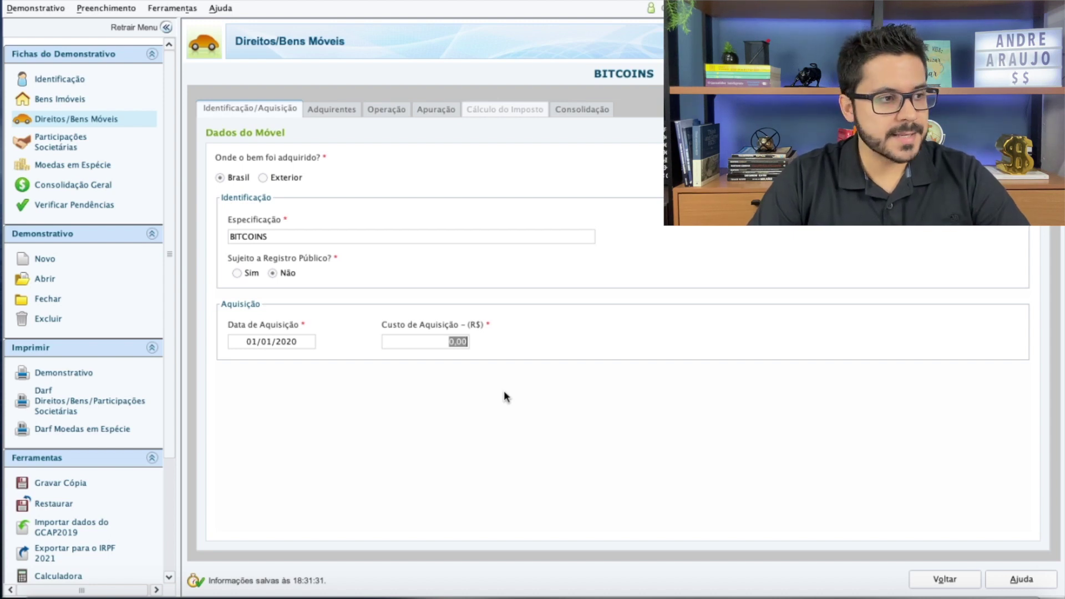
pyautogui.write('30000')
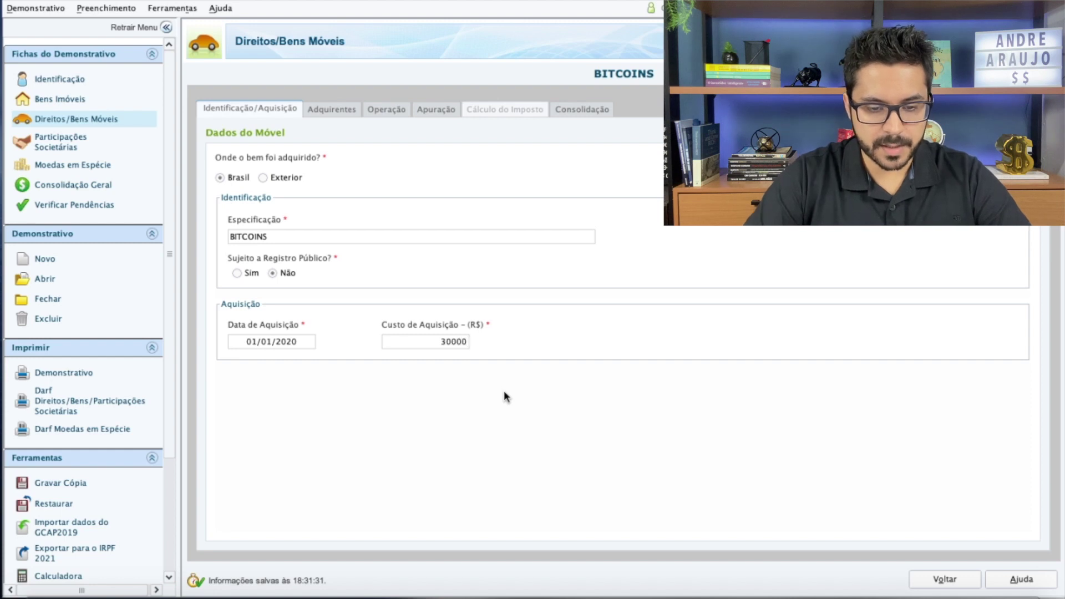
pyautogui.click(325, 110)
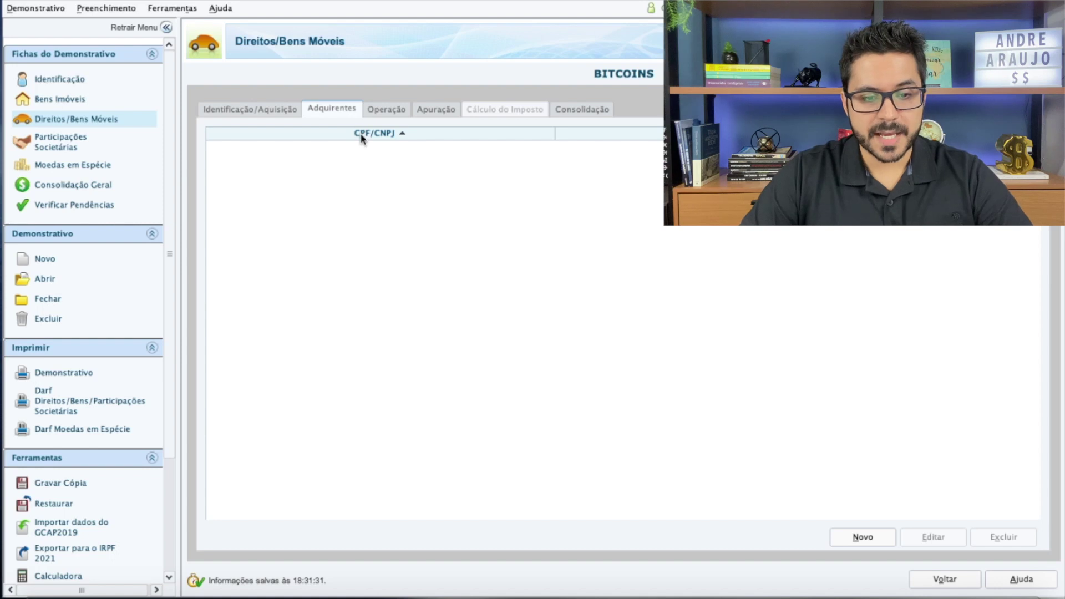
# Add BISCOINT as the BITCOINS buyer, pasting in its CNPJ
pyautogui.click(861, 536)
pyautogui.click(222, 143)
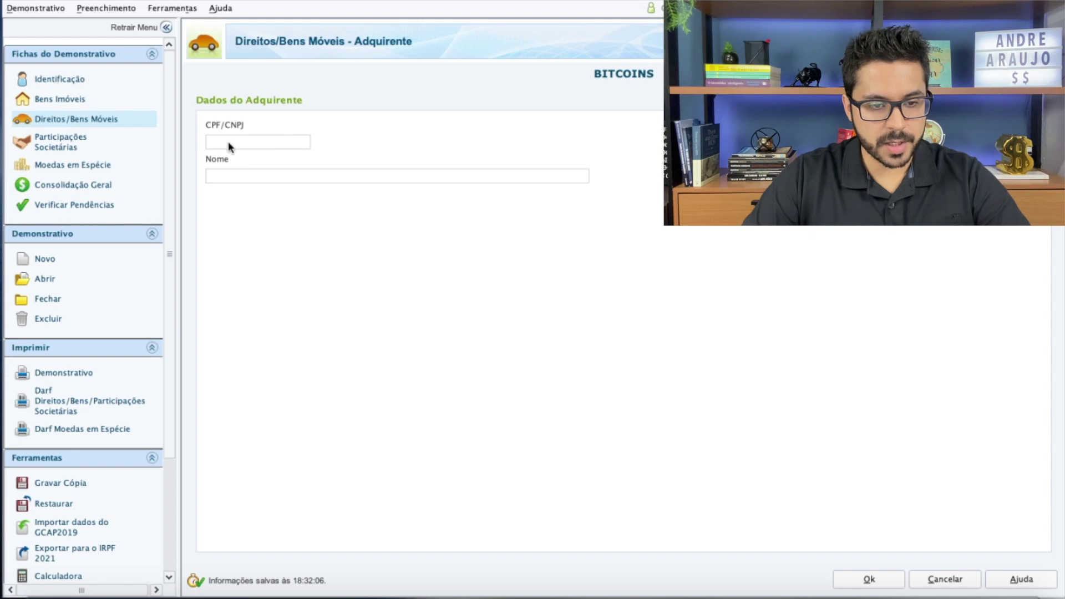
pyautogui.press('Tab')
pyautogui.write('BISCOINT')
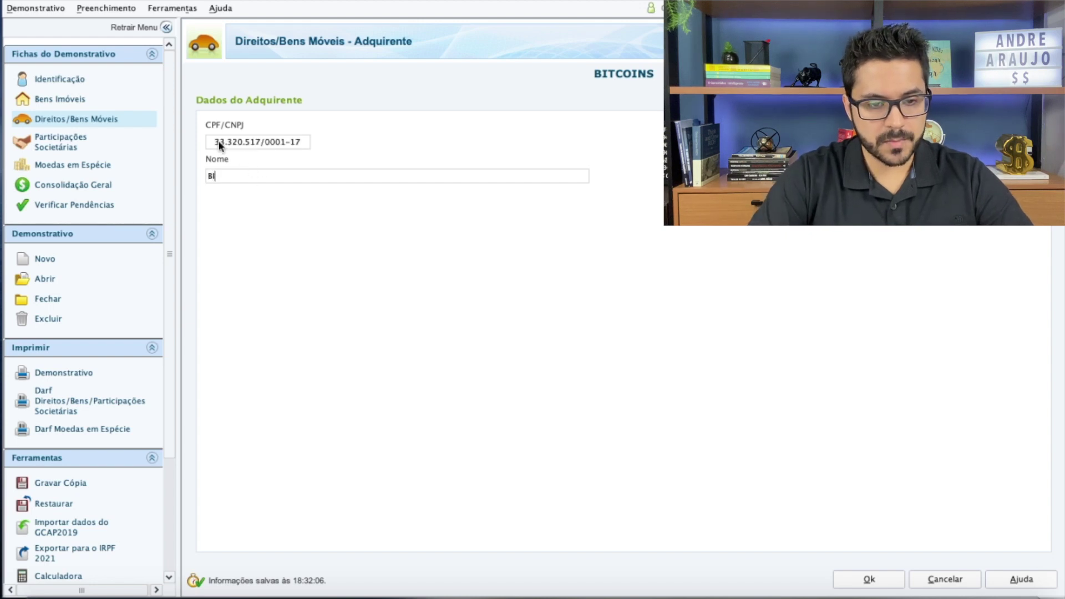
pyautogui.click(869, 579)
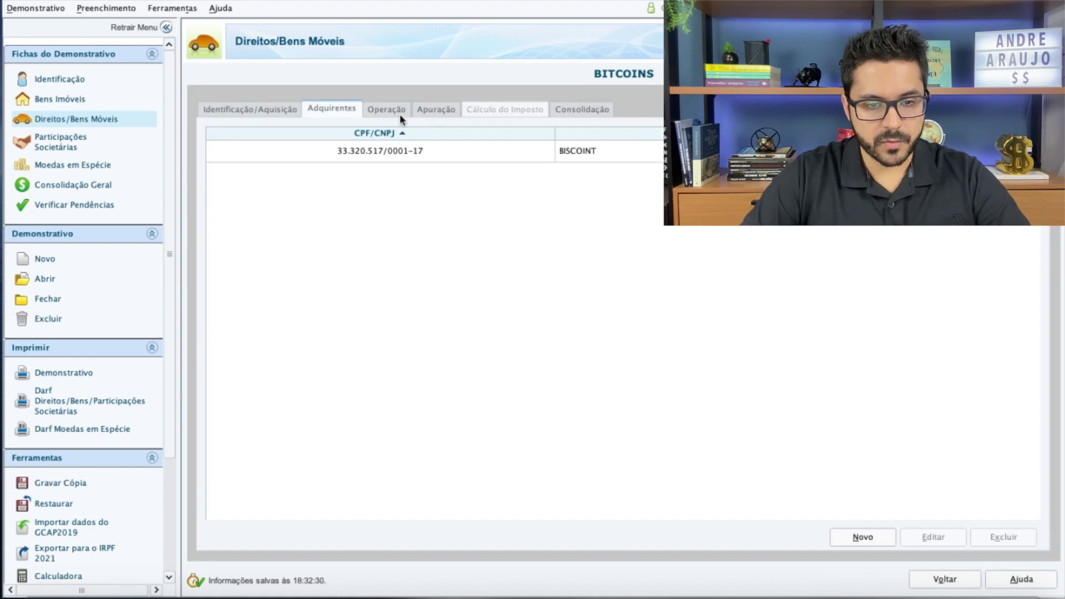
pyautogui.click(394, 110)
# Set the operation to a Venda, not in instalments, dated 10/11/2020
pyautogui.click(472, 181)
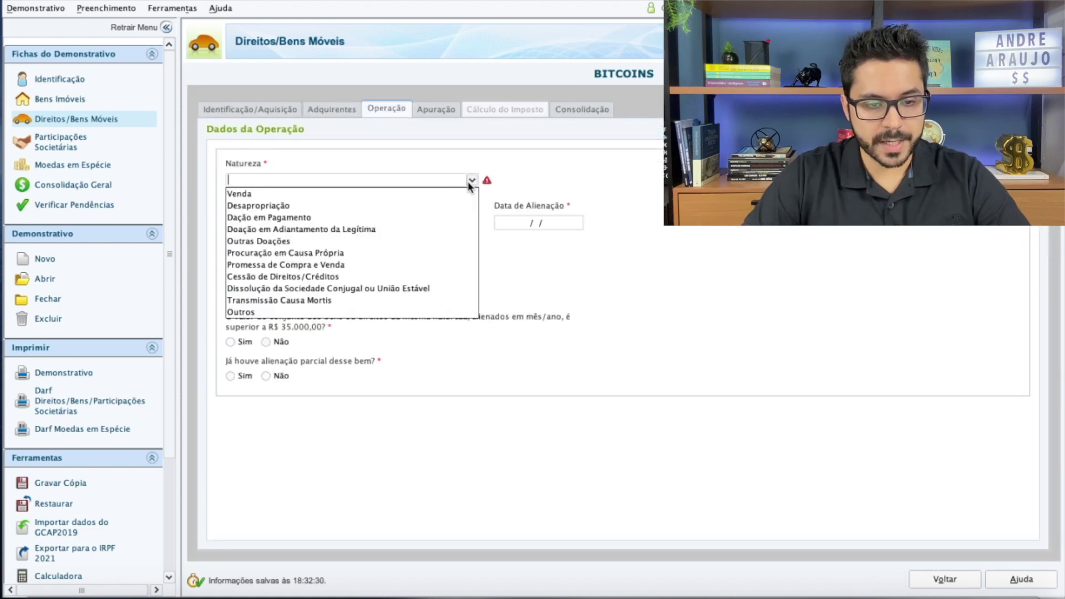
pyautogui.click(437, 196)
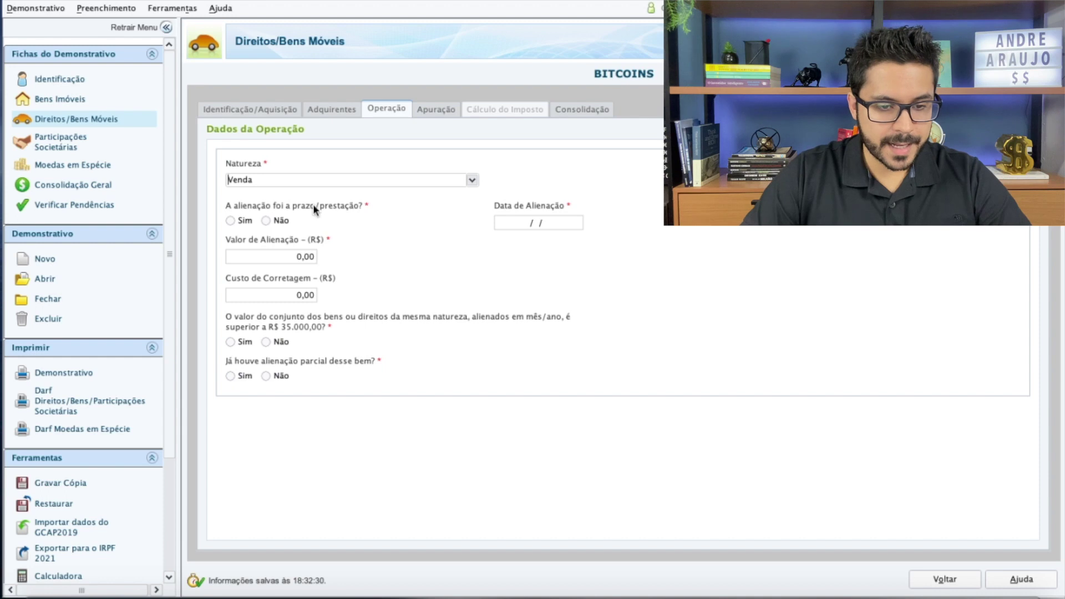
pyautogui.click(266, 221)
pyautogui.click(516, 221)
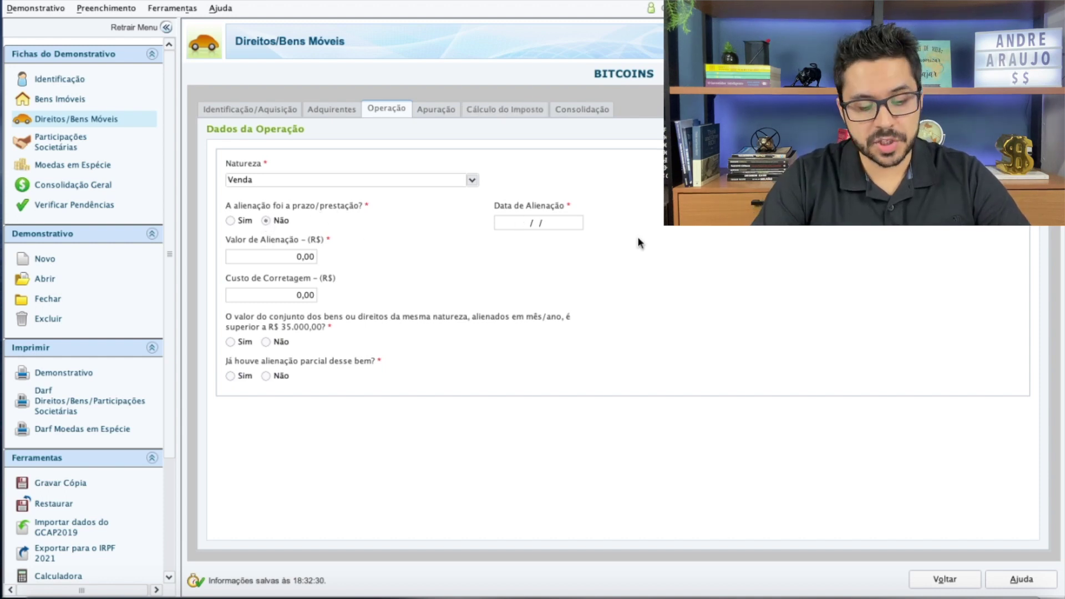
pyautogui.write('10/11/202')
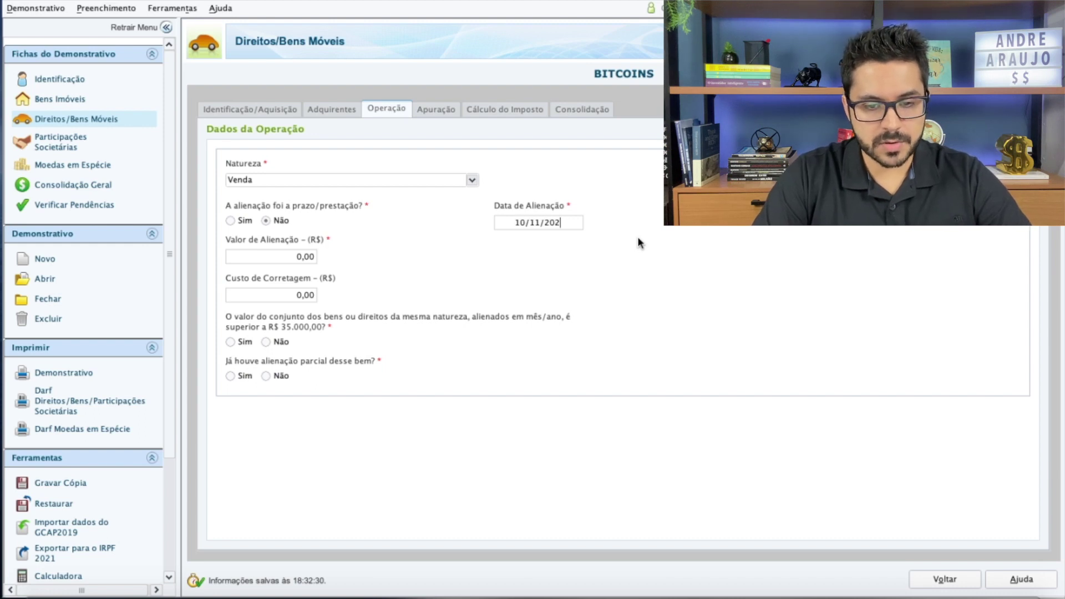
pyautogui.write('0')
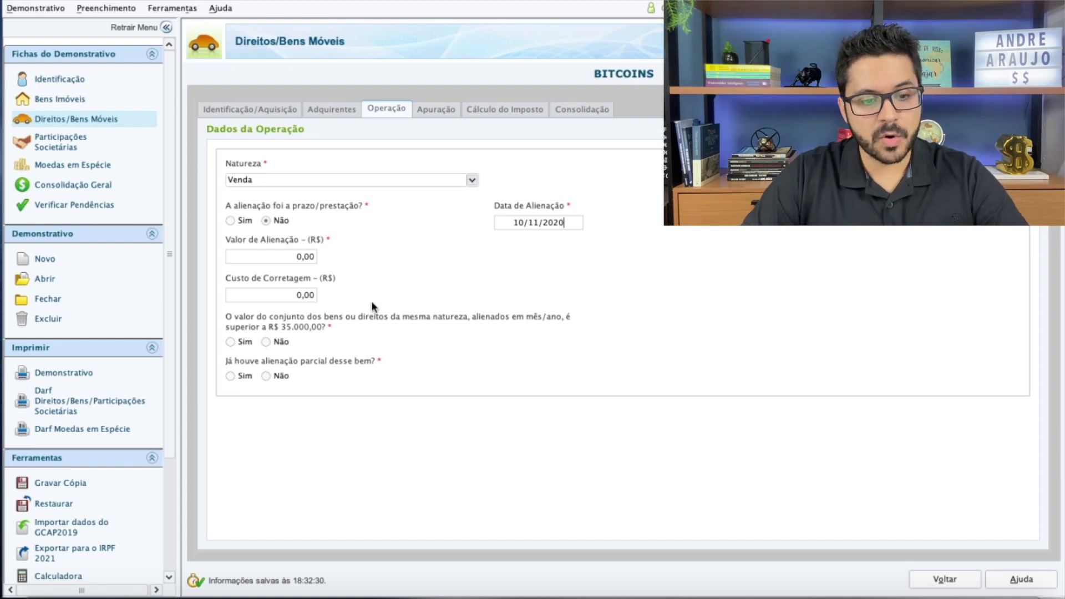
# Enter an 80.000 sale value with no earlier partial sale, and view the 50.000,00 gain
pyautogui.click(291, 258)
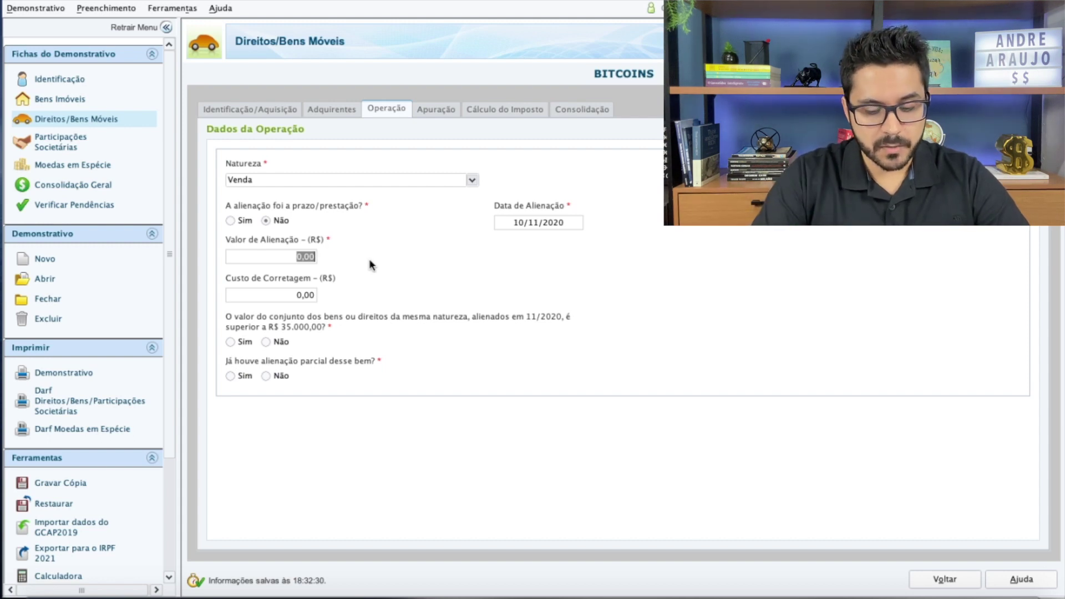
pyautogui.write('80.000')
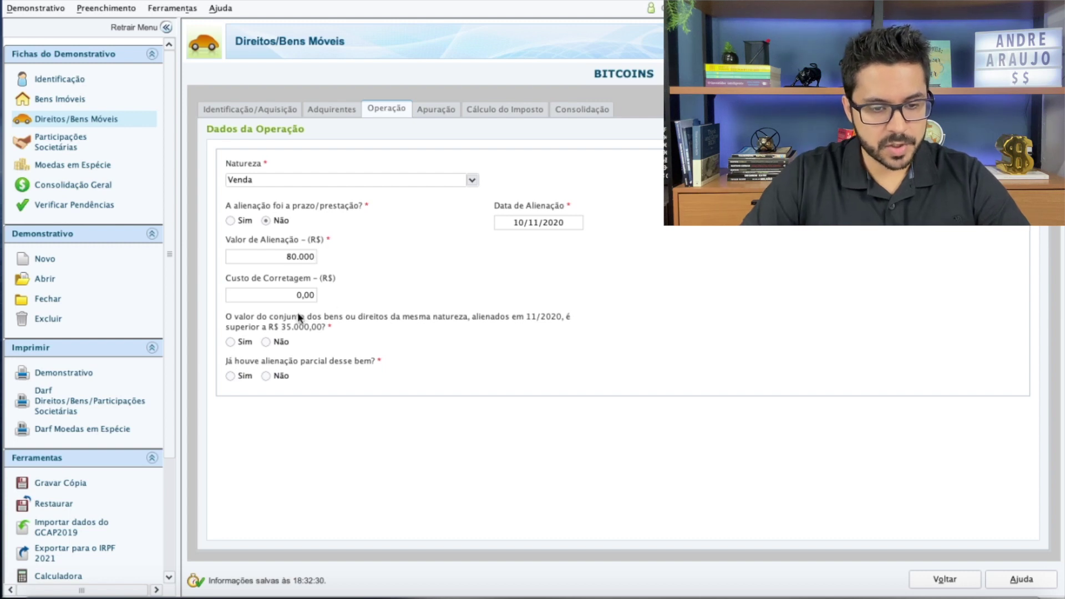
pyautogui.click(283, 299)
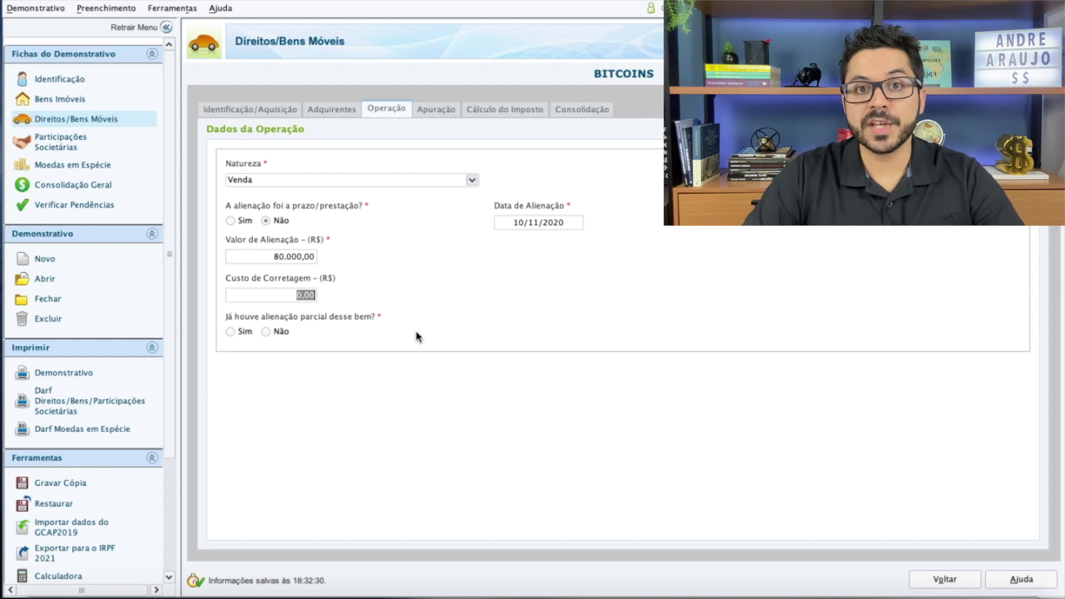
pyautogui.click(230, 331)
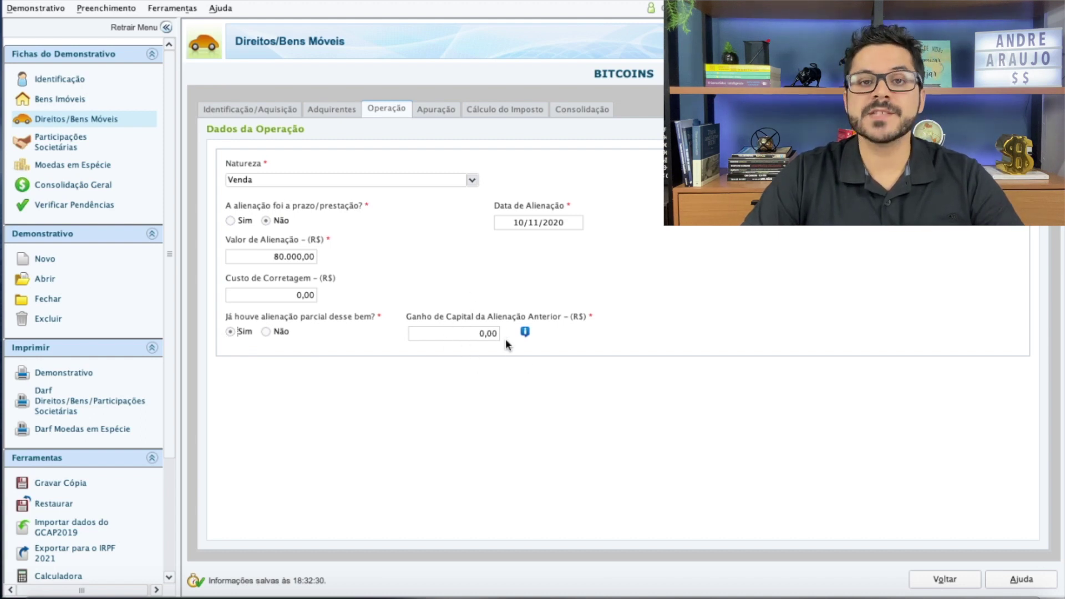
pyautogui.click(266, 332)
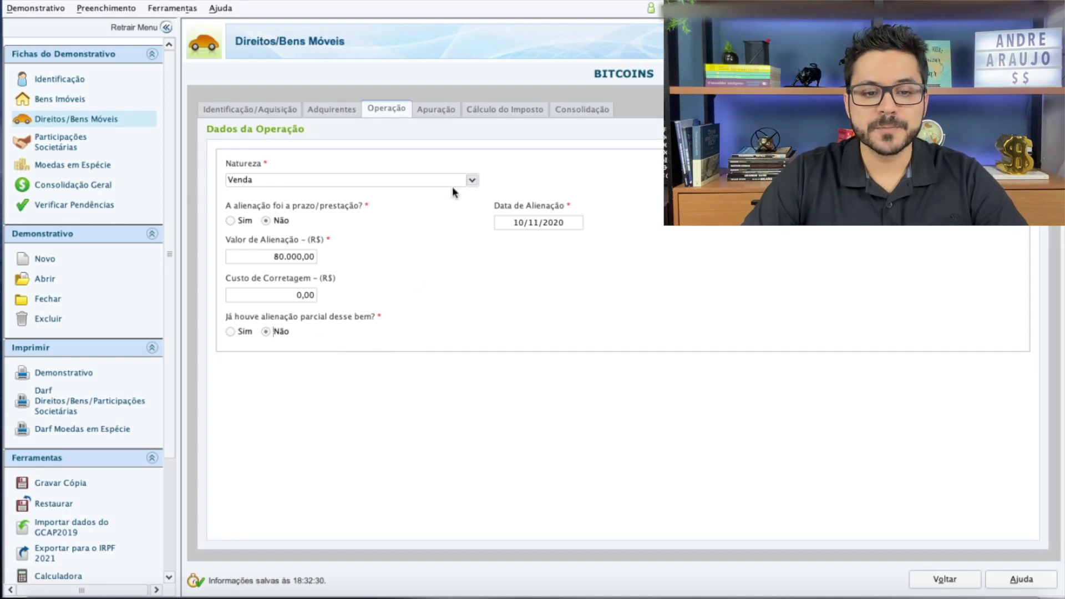
pyautogui.click(442, 115)
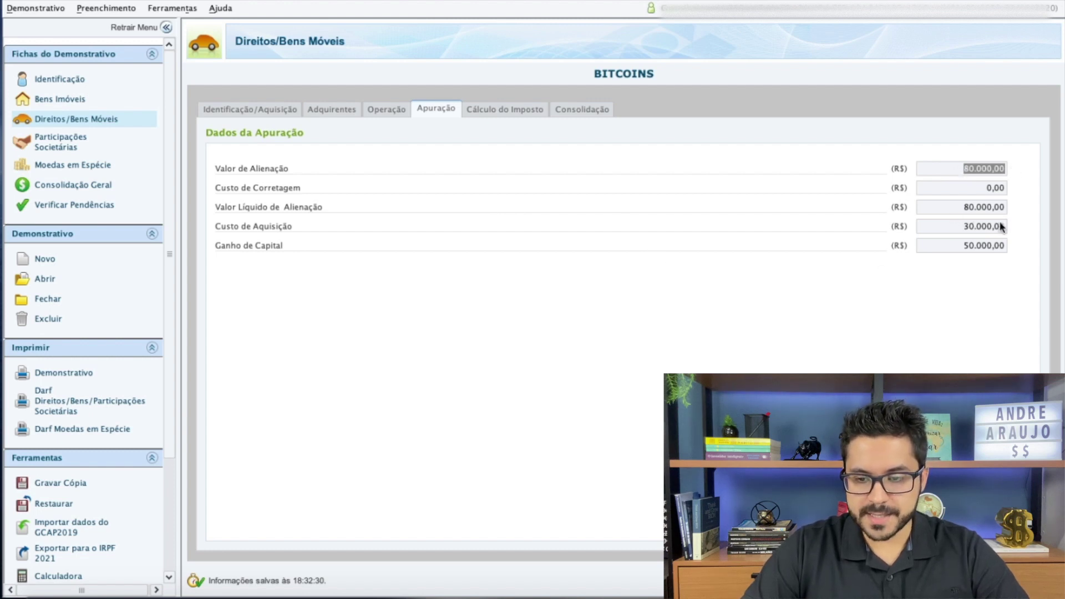
# Review the 7.500,00 tax calculation and consolidation, then return to the Venda operation data
pyautogui.click(509, 110)
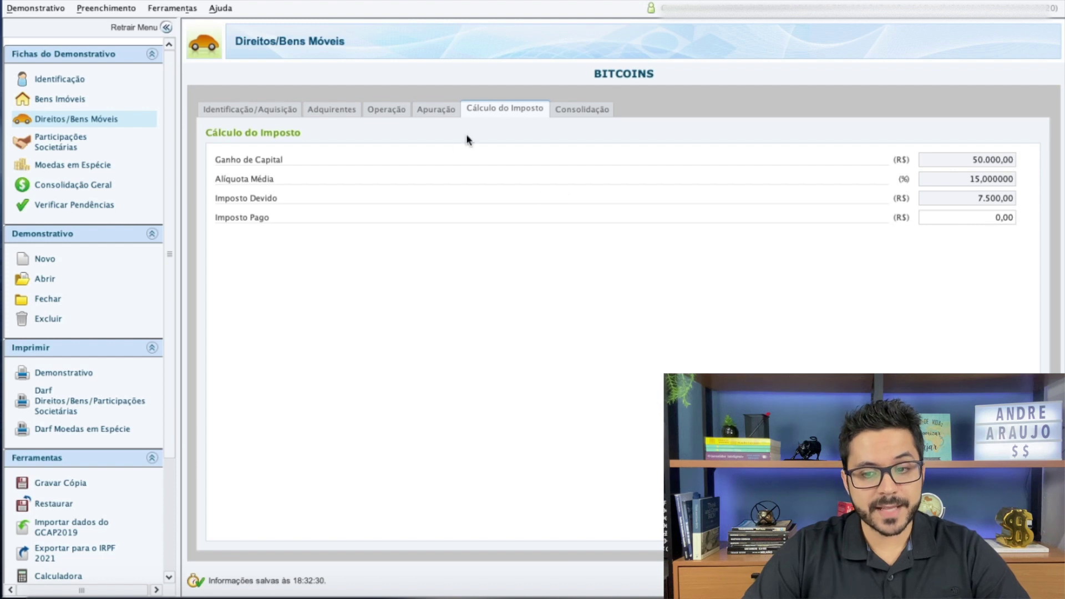
pyautogui.click(426, 108)
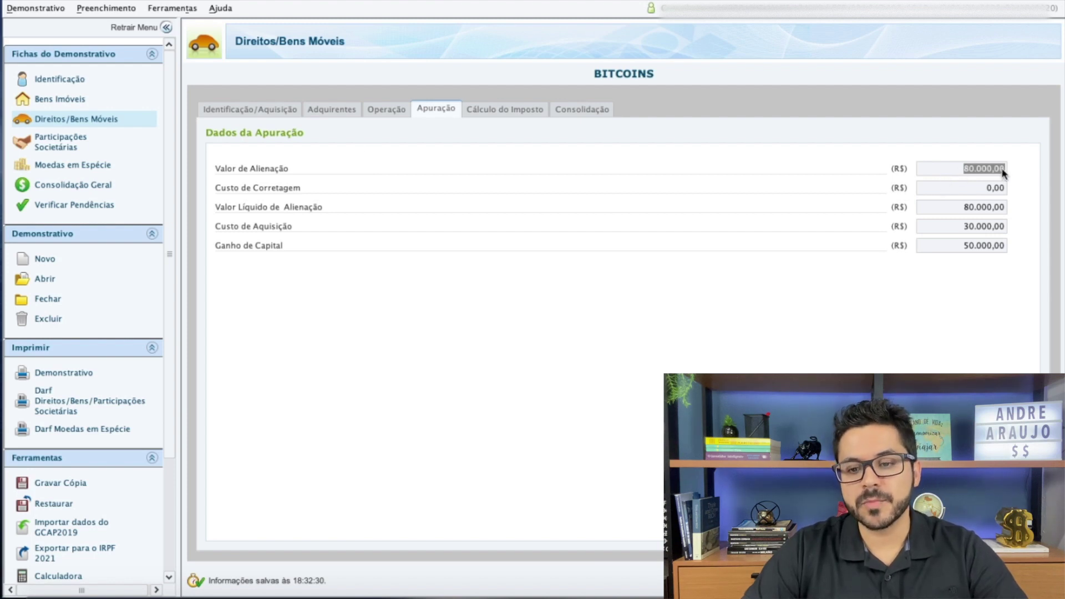
pyautogui.click(506, 109)
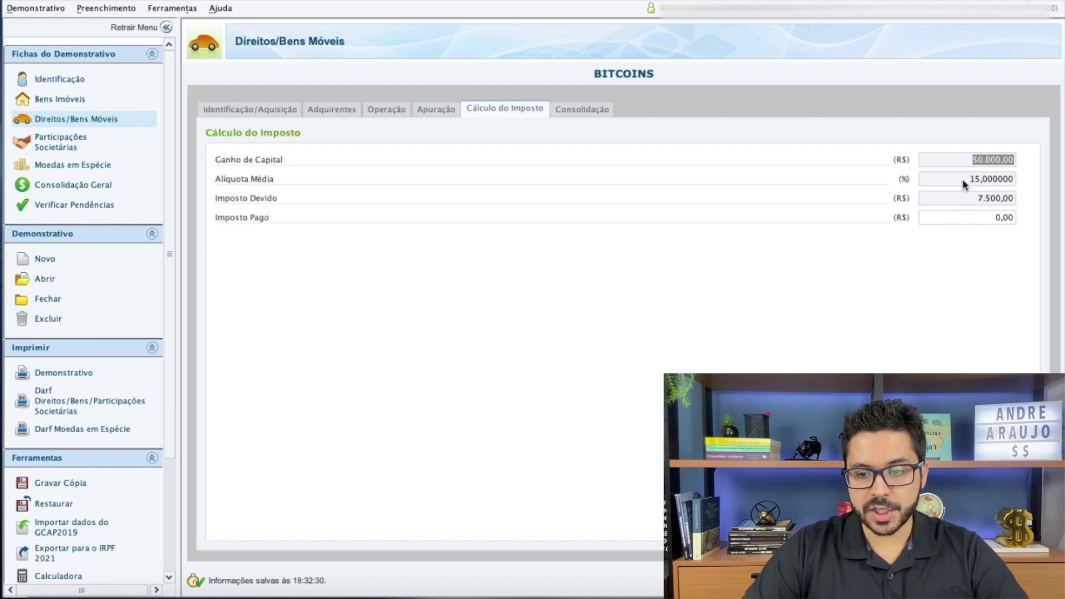
pyautogui.click(580, 111)
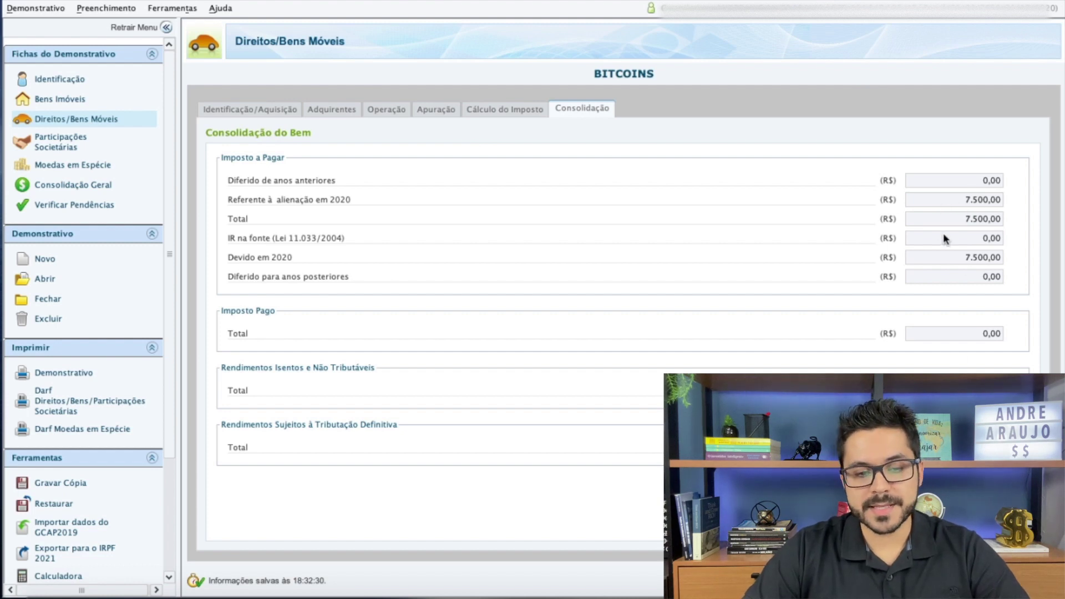
pyautogui.click(398, 115)
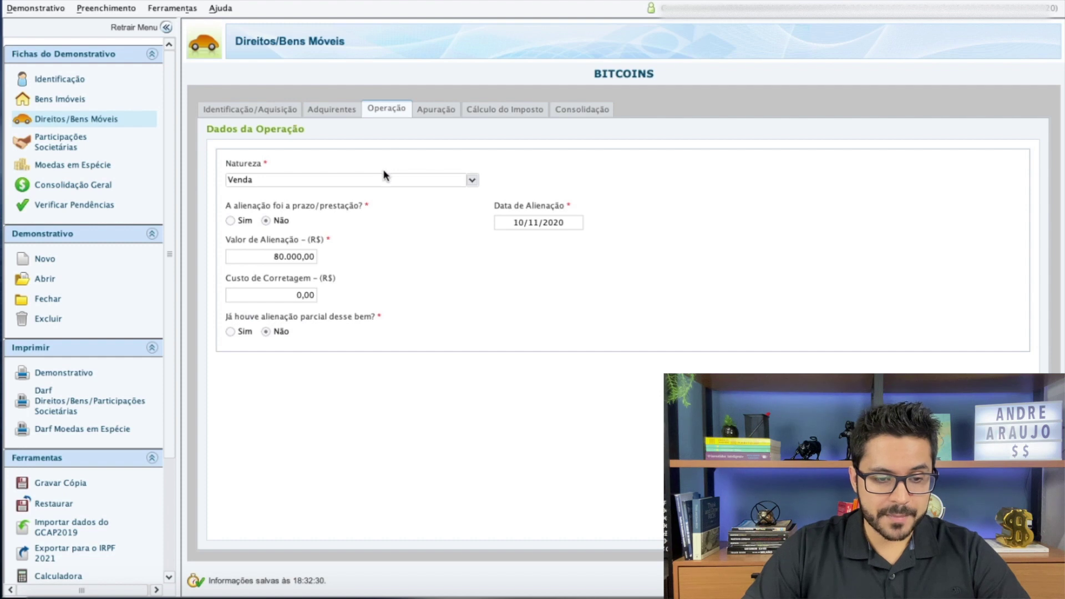
# Change the sale value to 30.000 and the acquisition cost to 20000
pyautogui.moveTo(266, 261); pyautogui.dragTo(329, 260)
pyautogui.write('30.000')
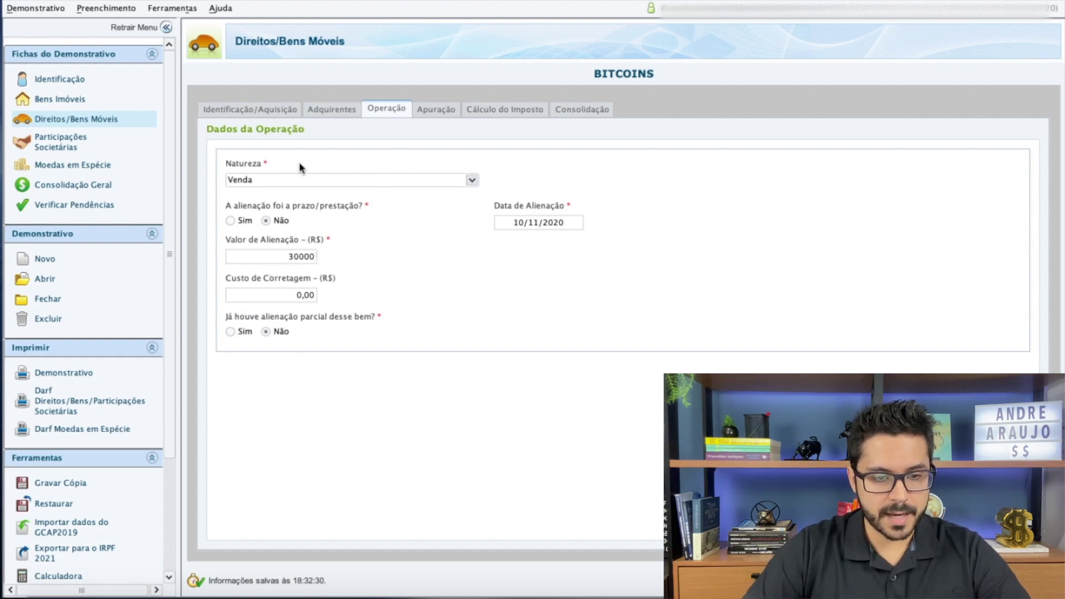
pyautogui.click(290, 111)
pyautogui.moveTo(428, 342); pyautogui.dragTo(509, 341)
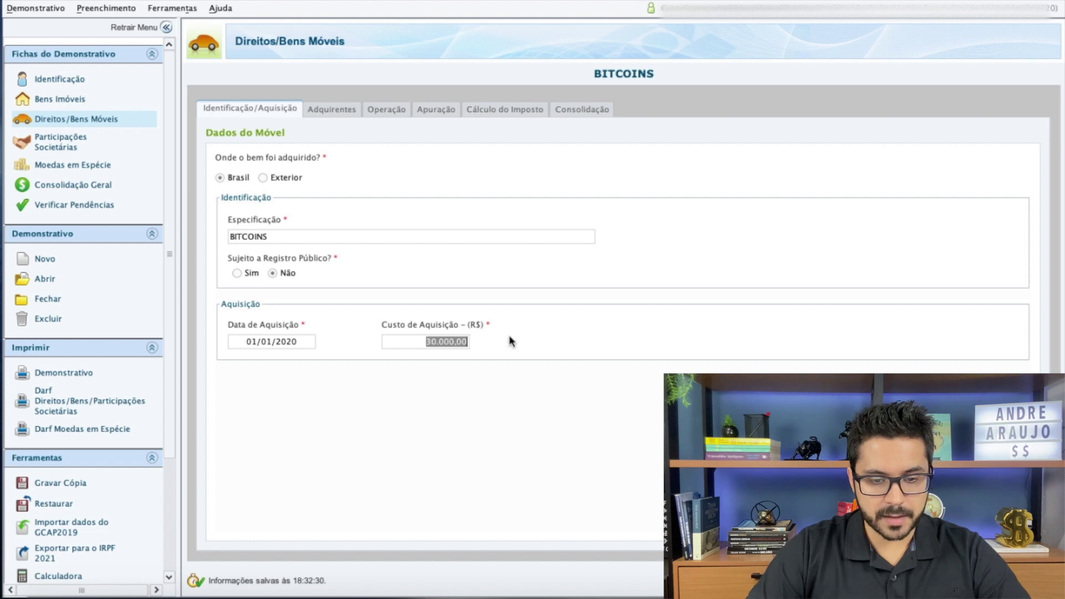
pyautogui.write('20000')
pyautogui.click(432, 345)
# Declare November sales did not exceed R$ 35.000 and view the 10.000,00 gain
pyautogui.click(336, 110)
pyautogui.click(383, 110)
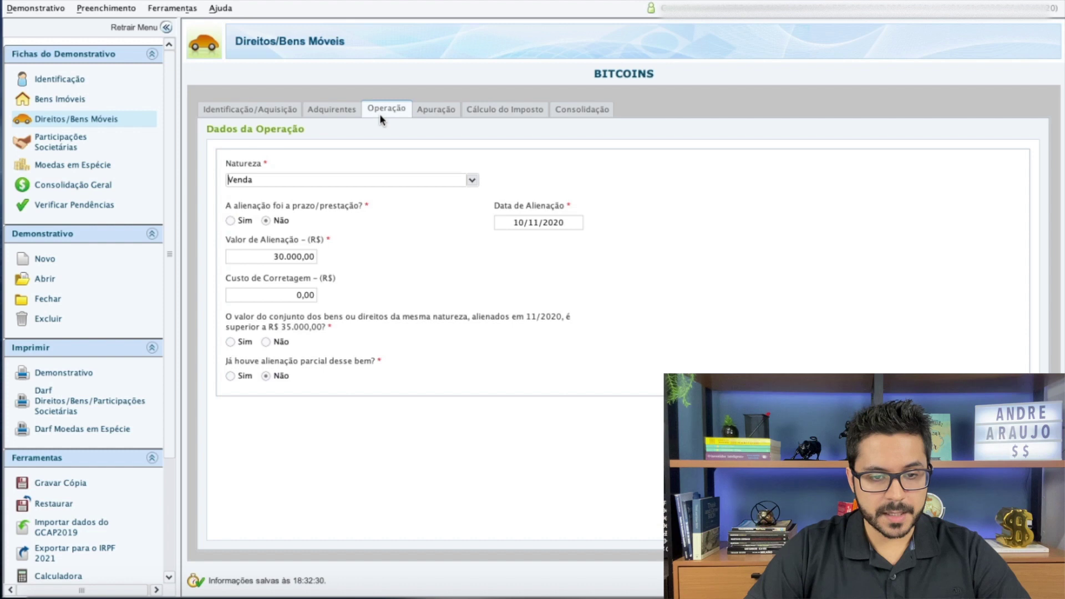
pyautogui.click(266, 342)
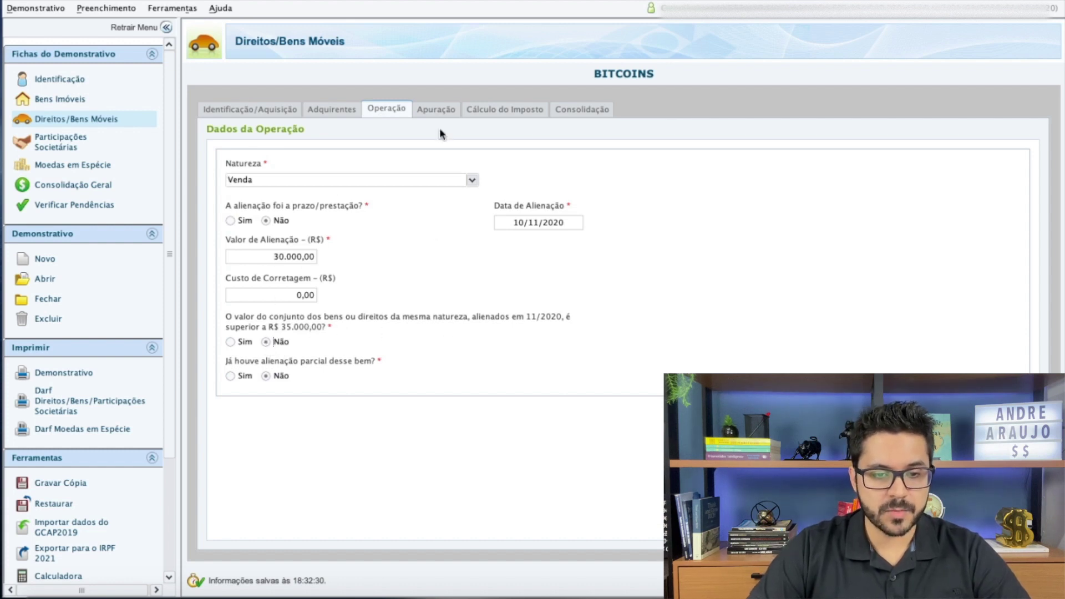
pyautogui.click(439, 111)
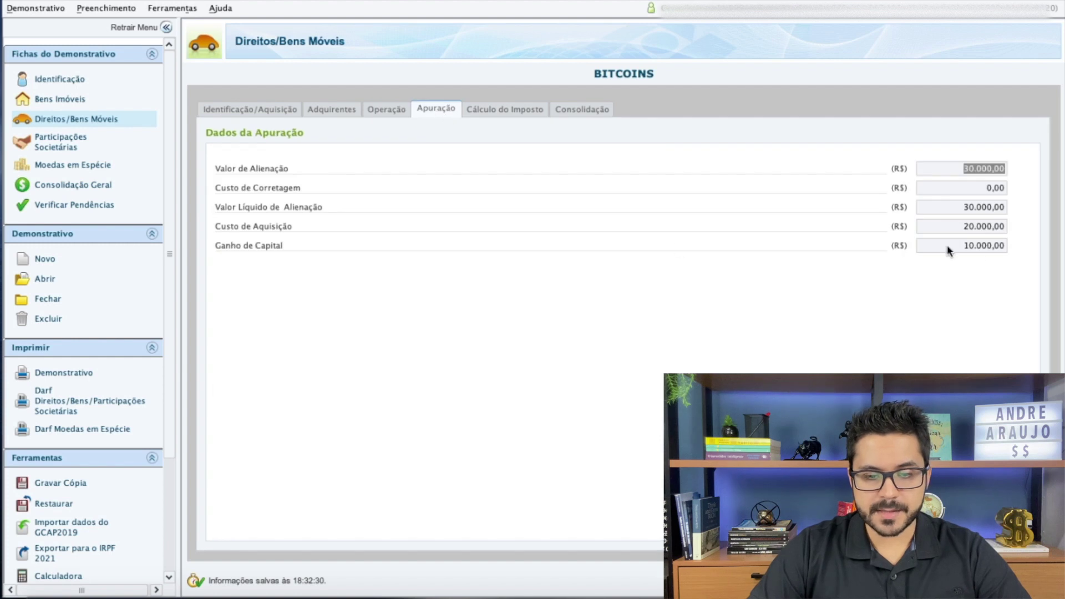
# Check the 0,00 tax due and the consolidation listing 10.000,00 as exempt income
pyautogui.click(505, 110)
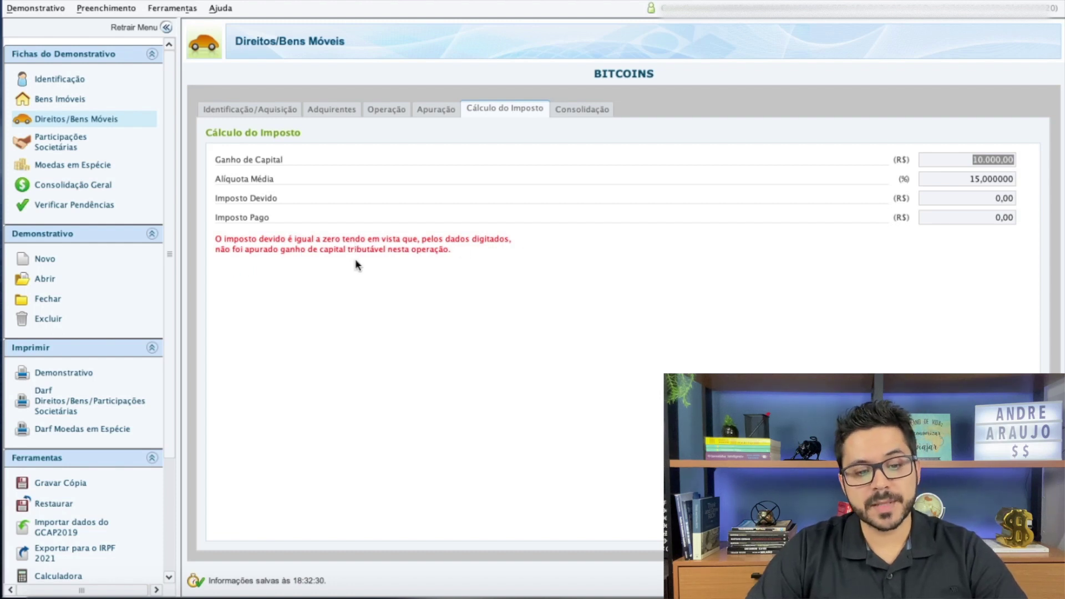
pyautogui.click(561, 113)
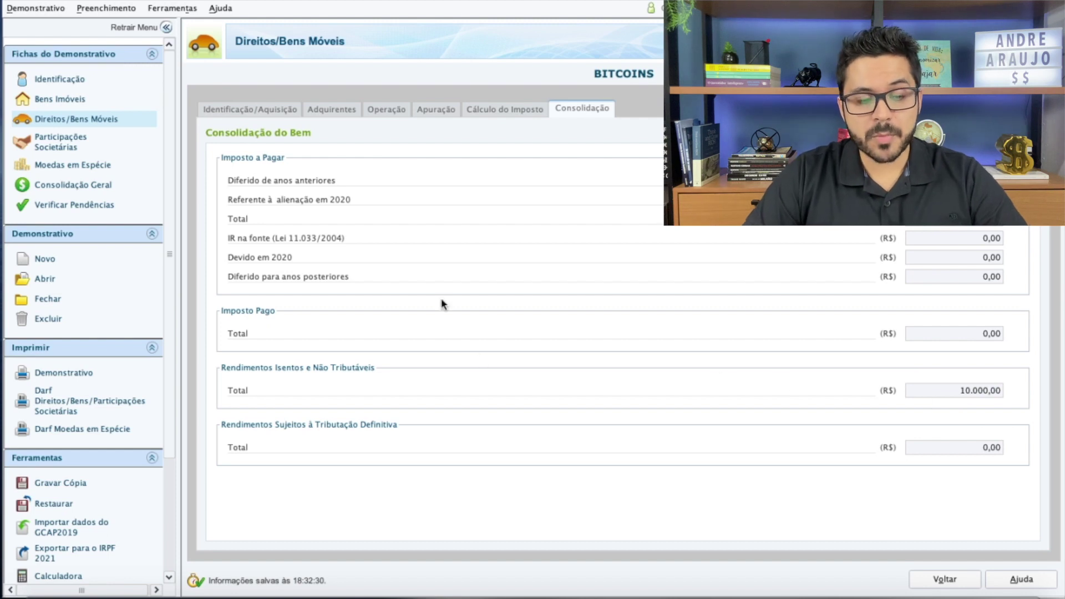
pyautogui.scroll(-5, 145, 328)
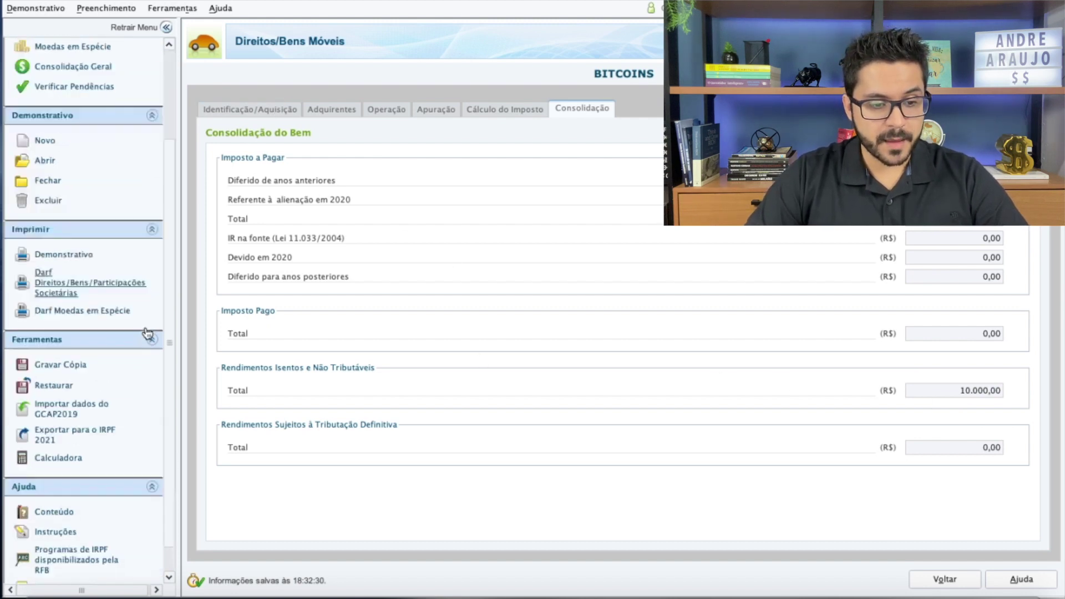